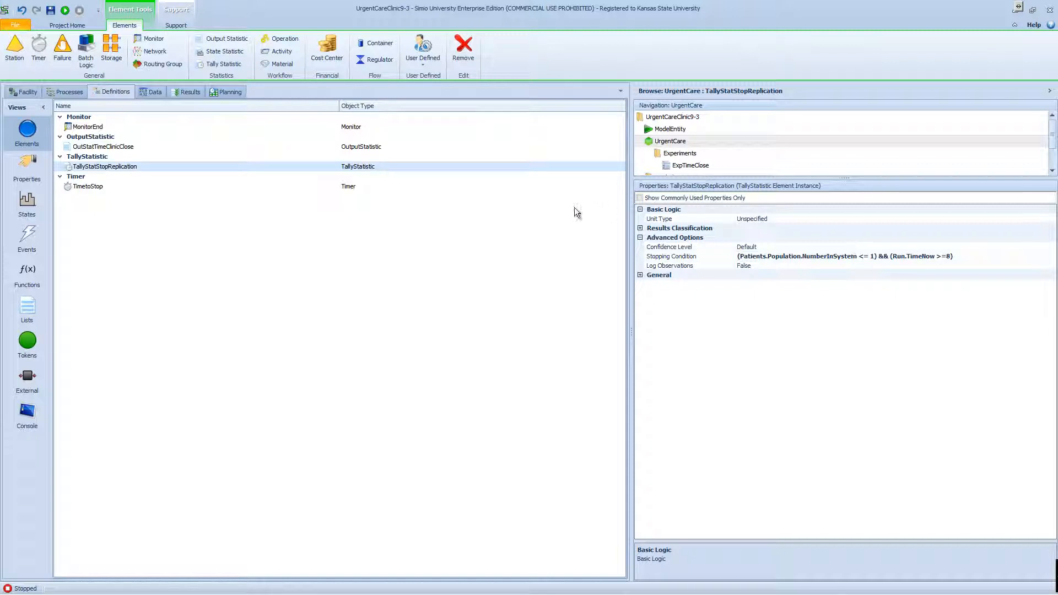
Step: Examine the Exit sink's Destroying Entity process trigger and the statistic name and value expression of its Tally step
click(66, 91)
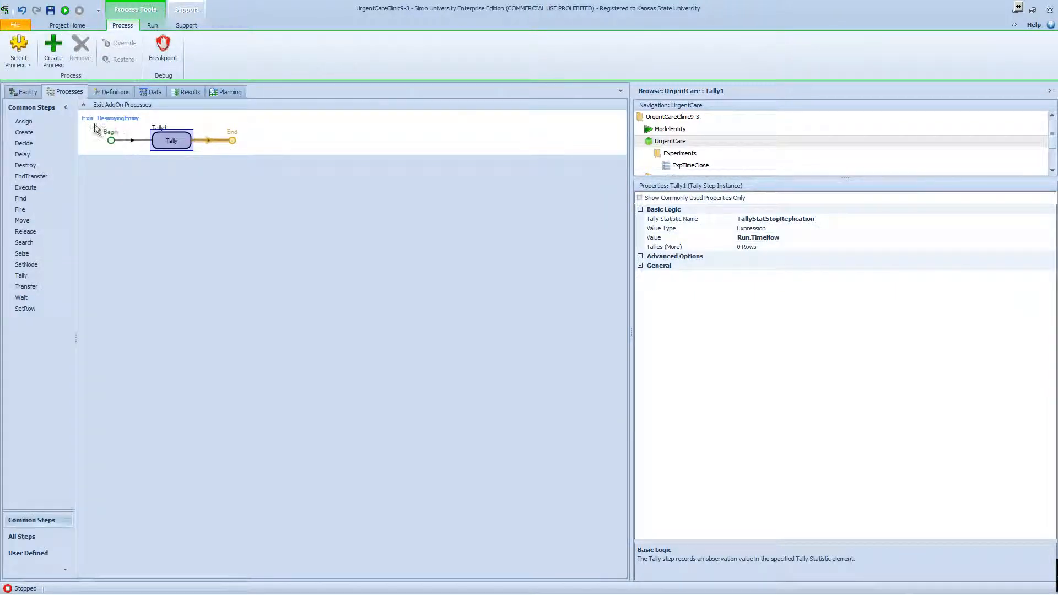
click(28, 92)
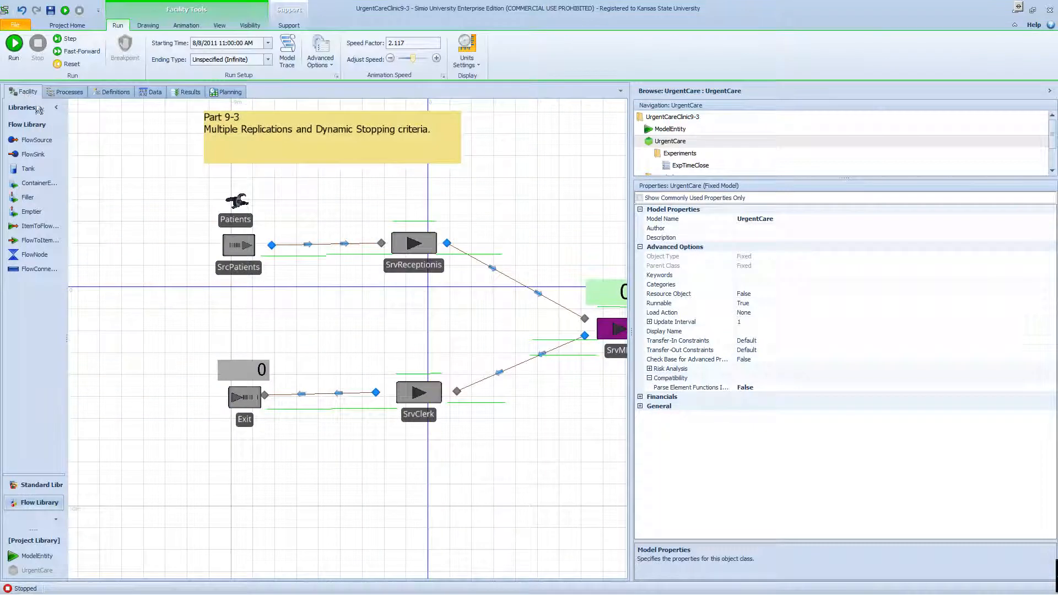
click(242, 397)
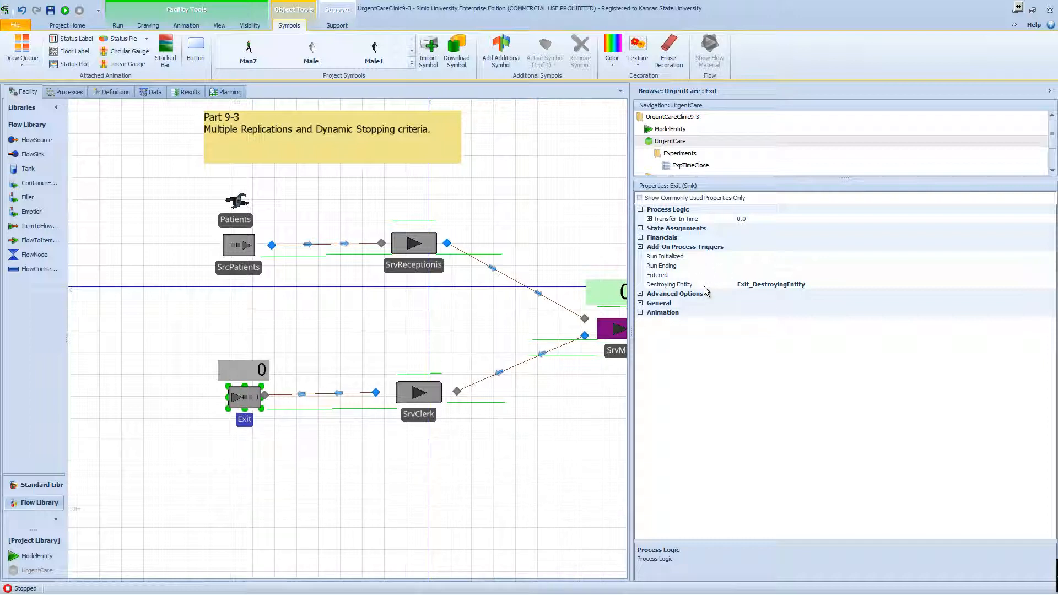
click(72, 95)
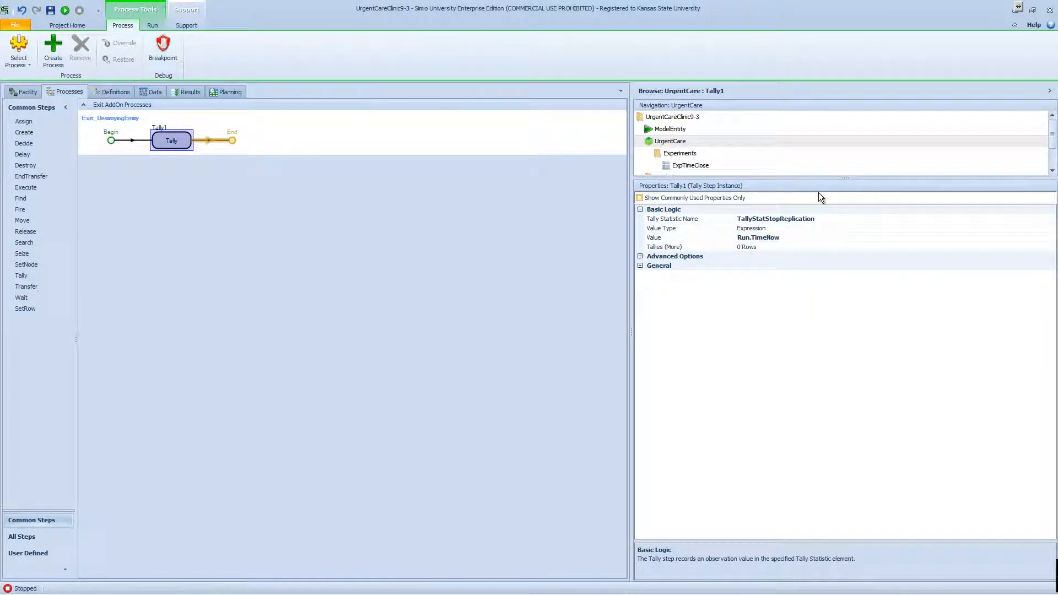
click(810, 229)
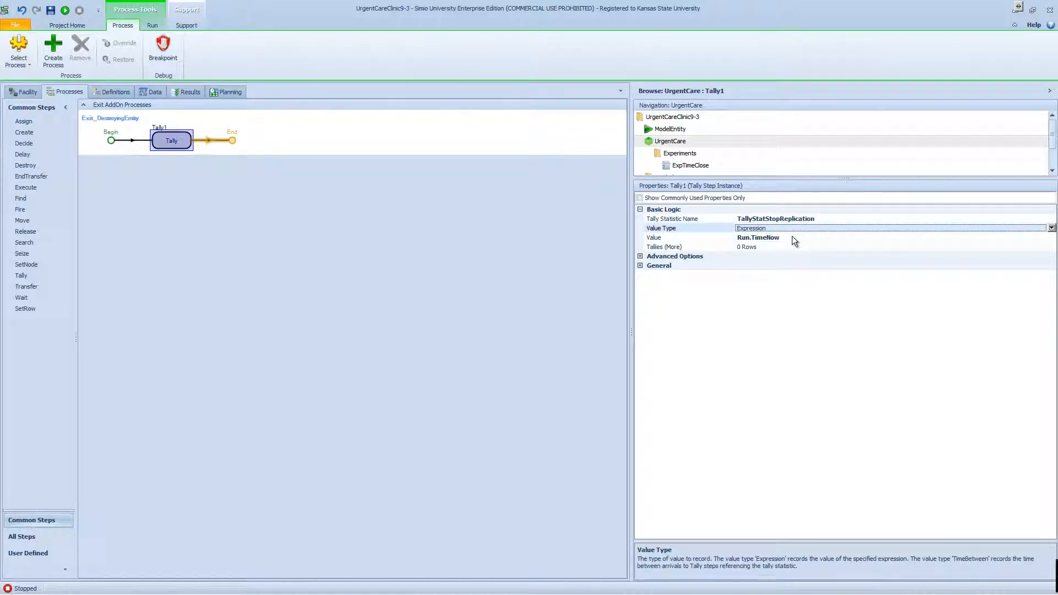
click(811, 237)
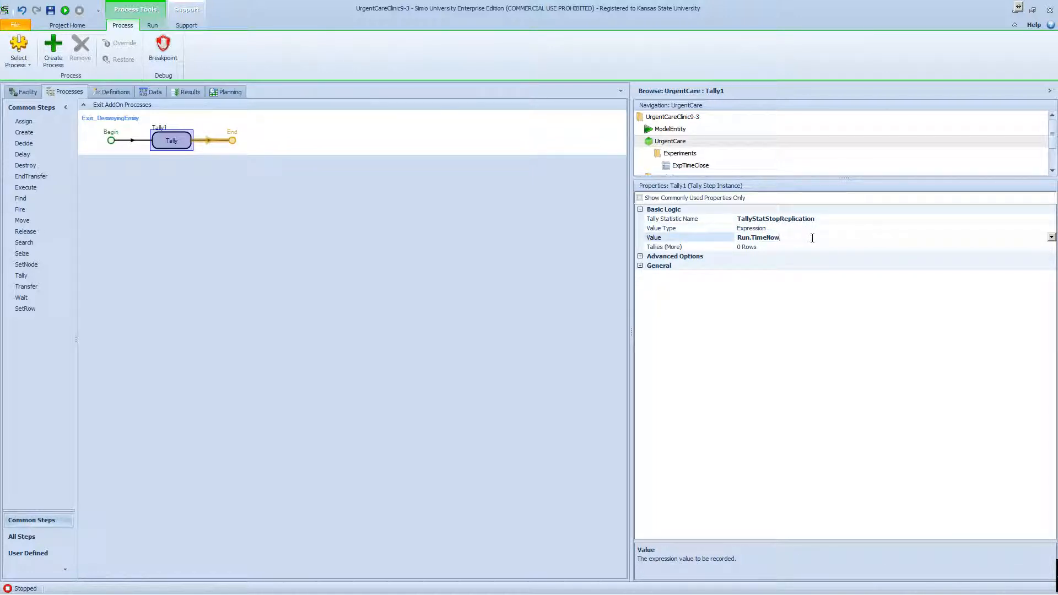
click(817, 218)
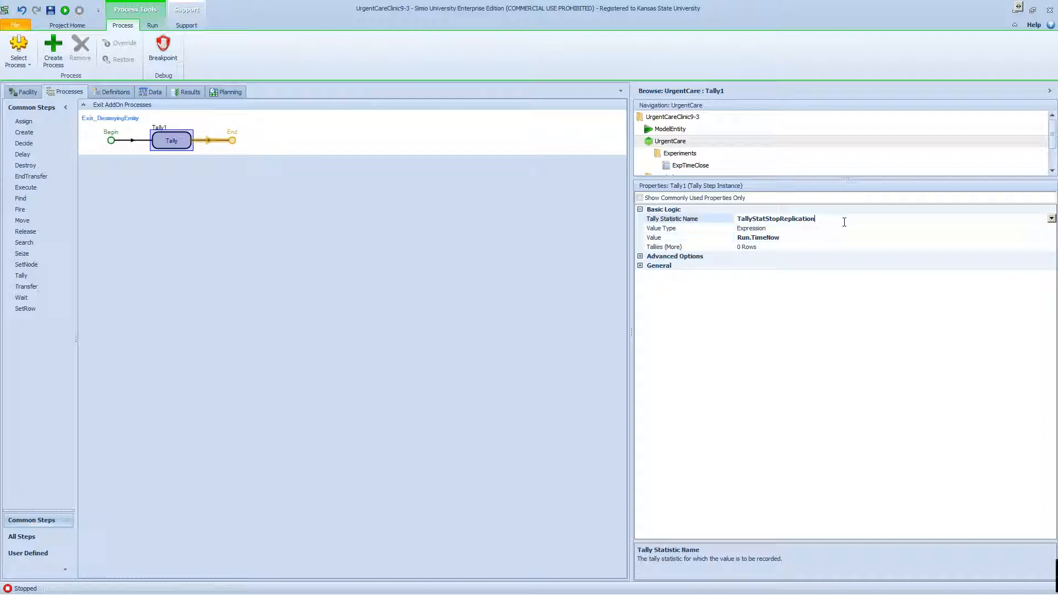
drag(841, 222, 734, 227)
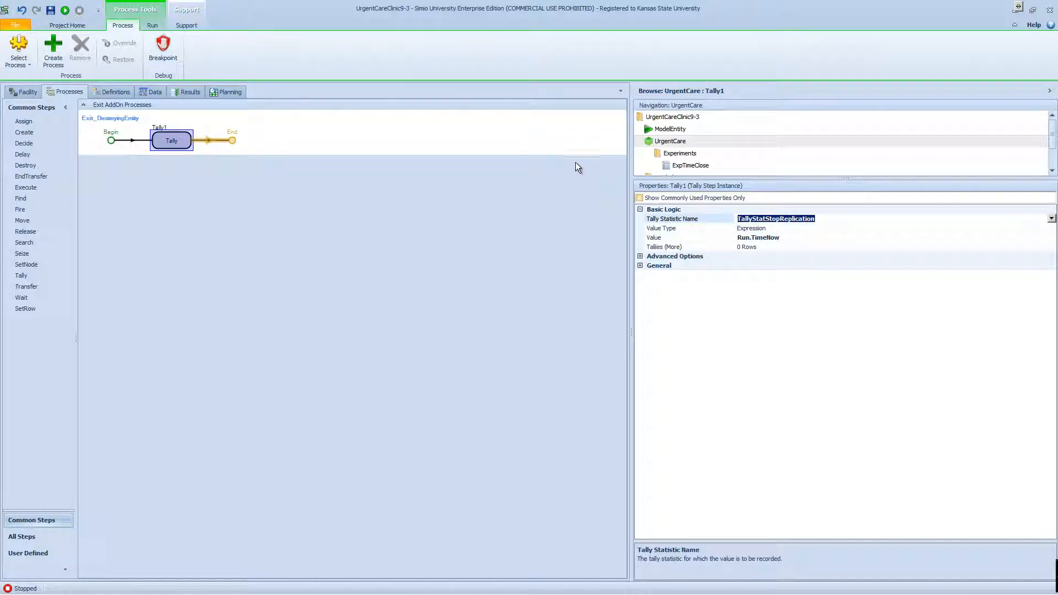
Step: Run the facility model with the animation speed factor raised to 12.117 and widen the facility view to include SrvMD
click(36, 90)
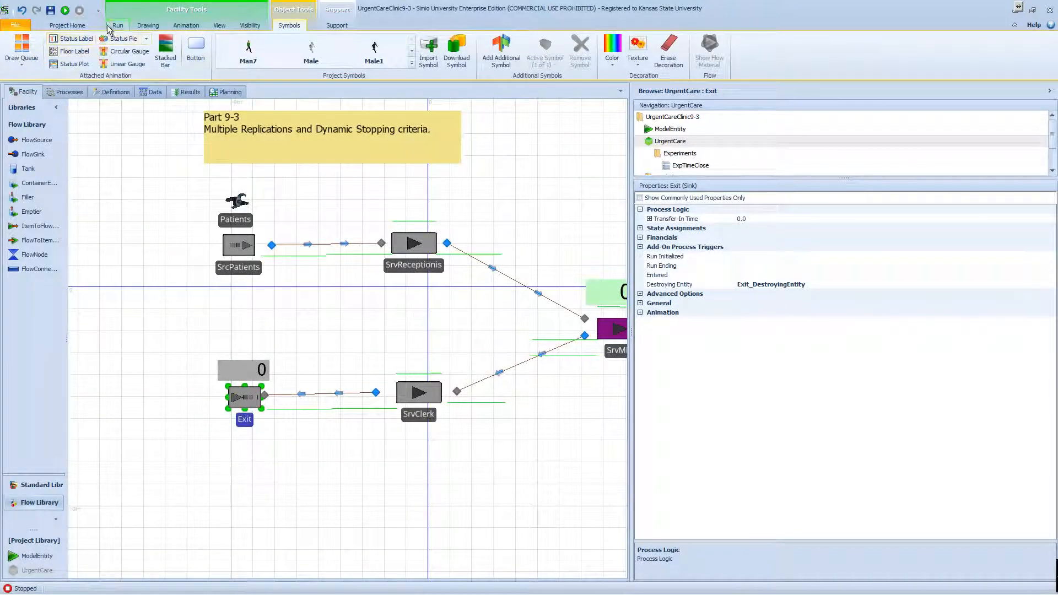
click(64, 10)
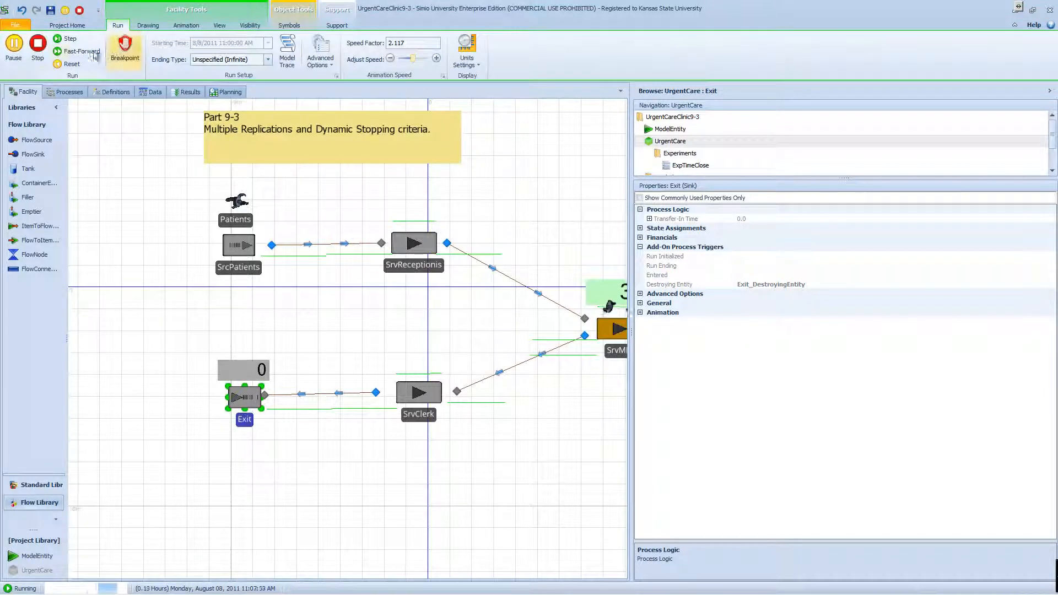
click(428, 53)
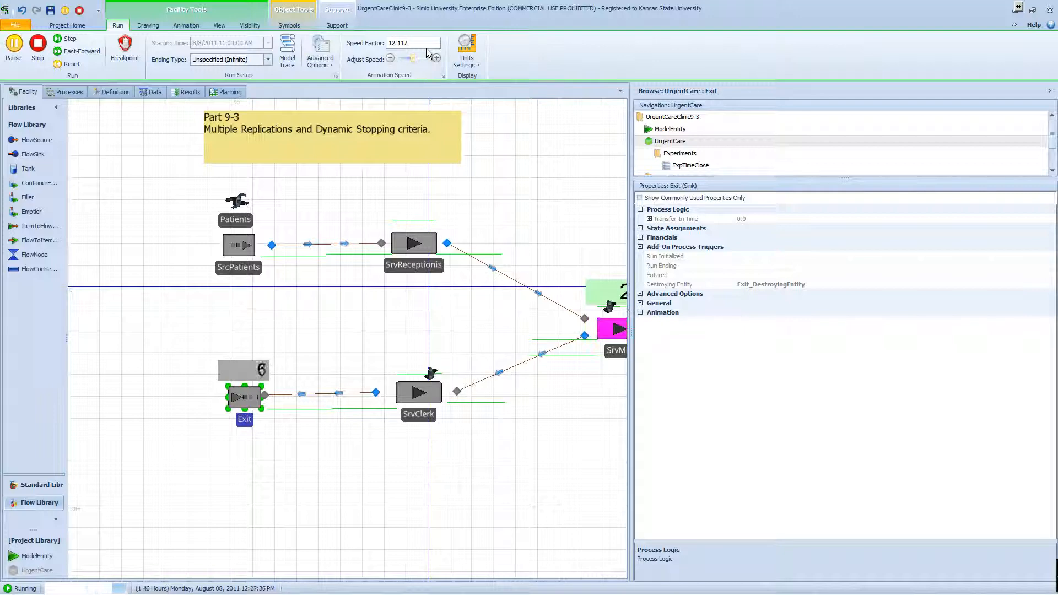
drag(631, 332, 765, 332)
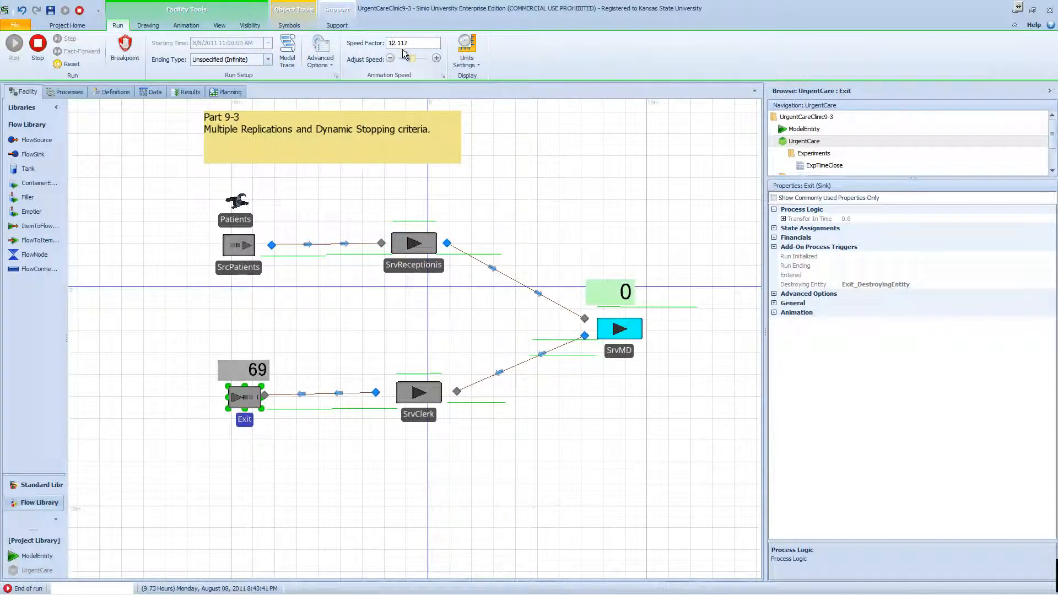
mouse_move(153, 590)
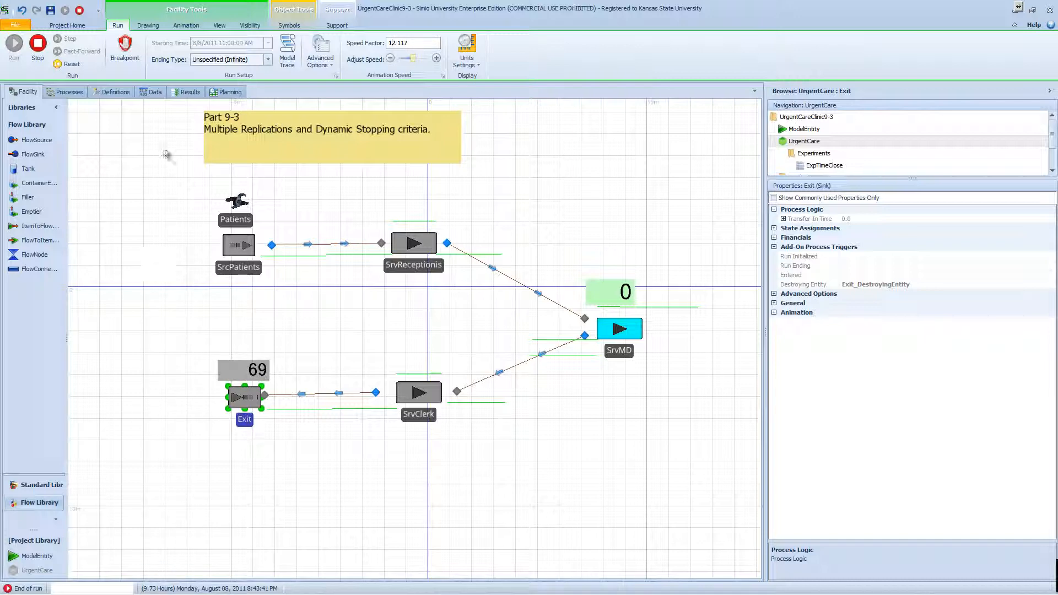
Step: Look through the run's pivot grid results for the user-specified statistics, checking both ends of the object type order
click(172, 91)
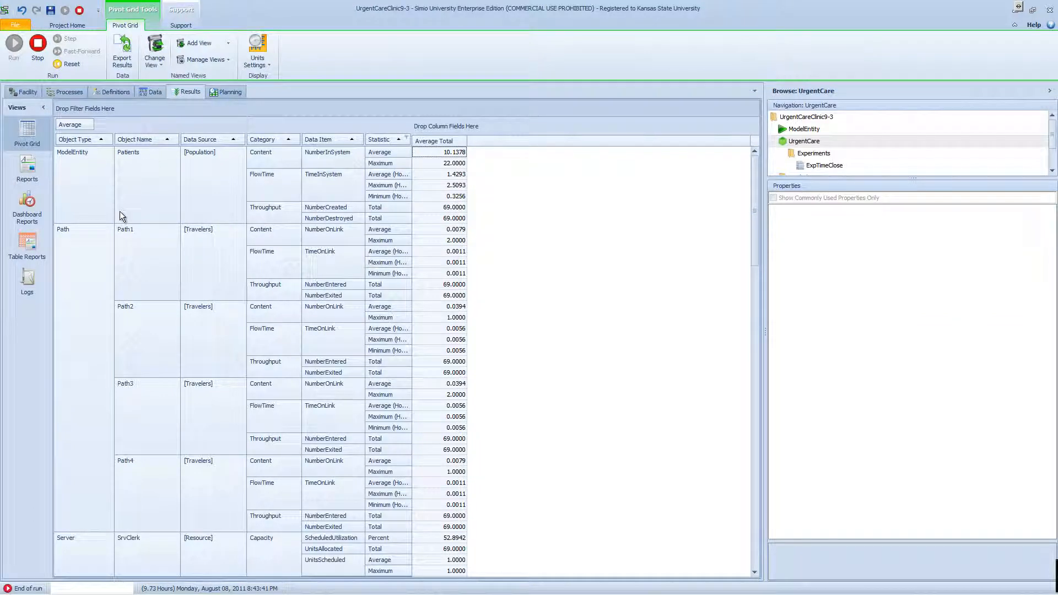
click(110, 138)
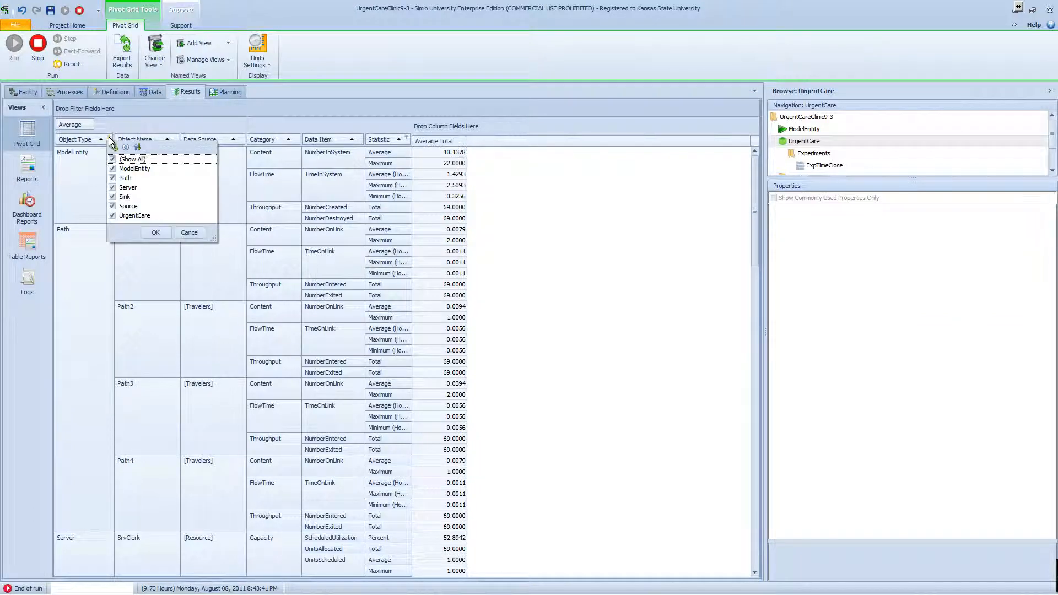
click(318, 211)
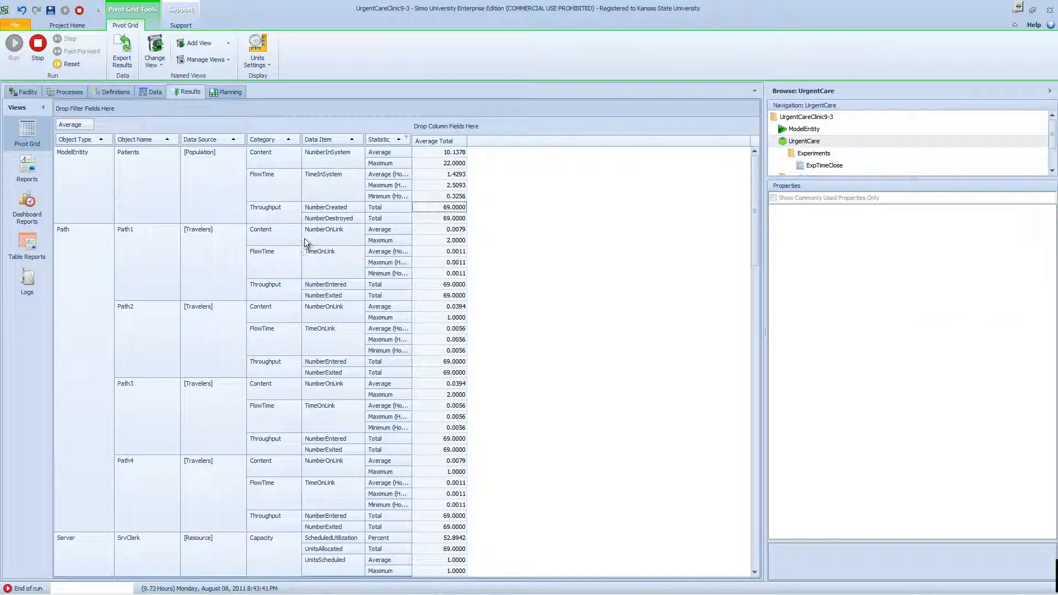
click(77, 138)
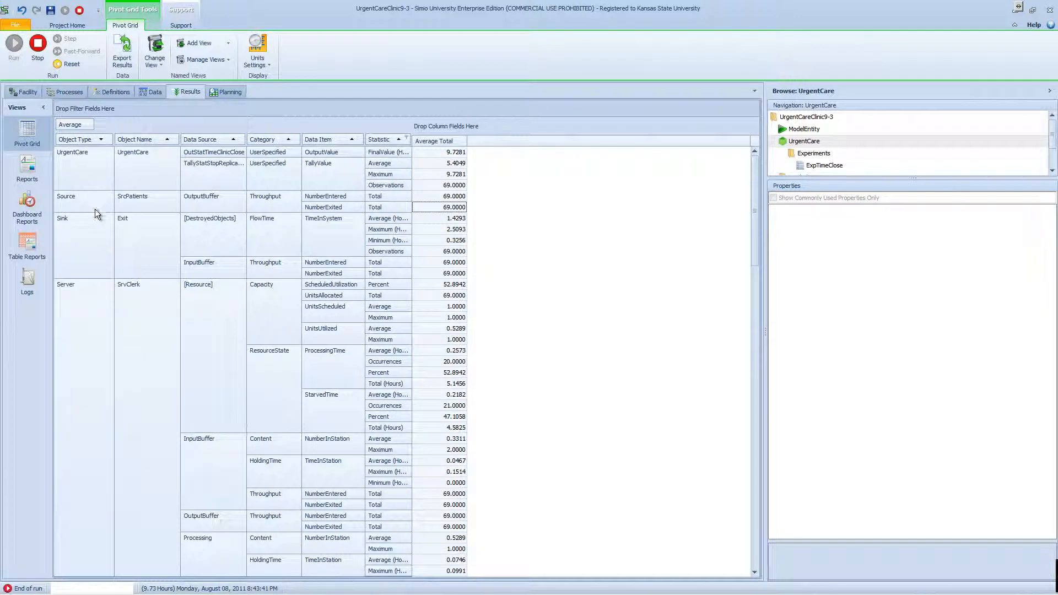
click(88, 143)
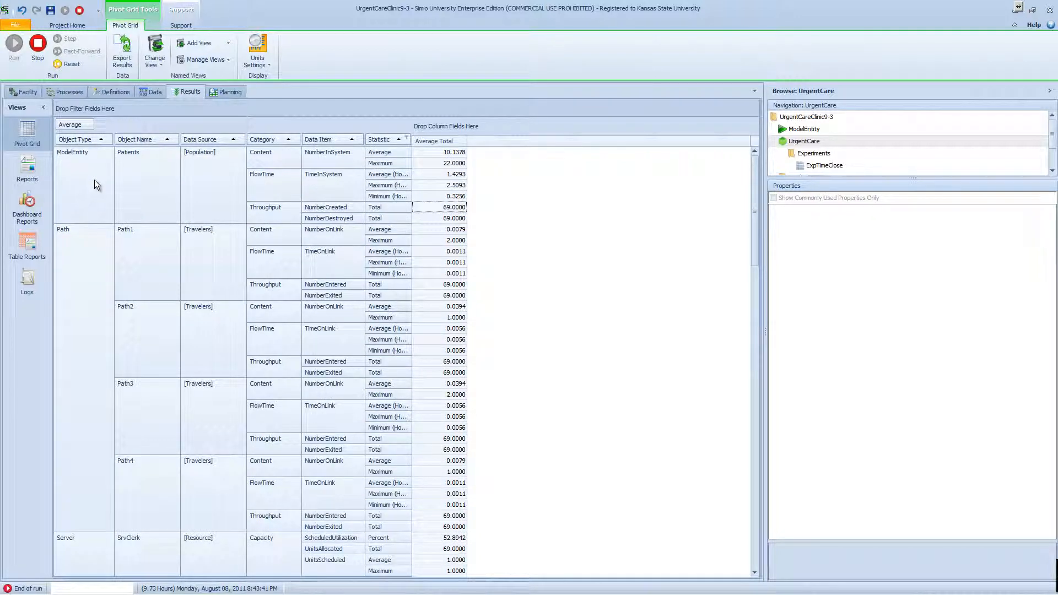
scroll(87, 191, down, 8)
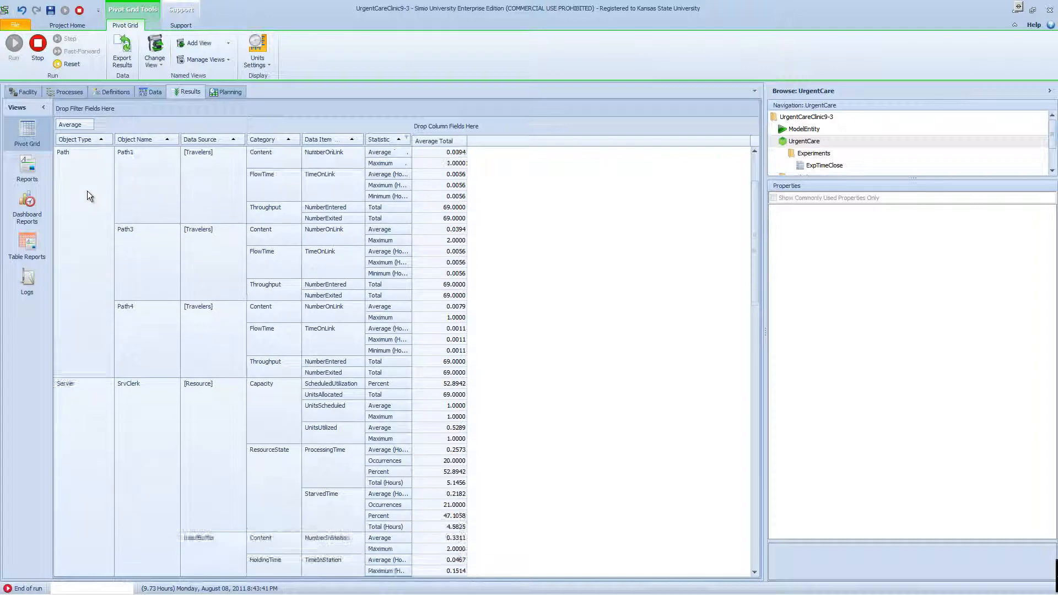
scroll(87, 190, up, 8)
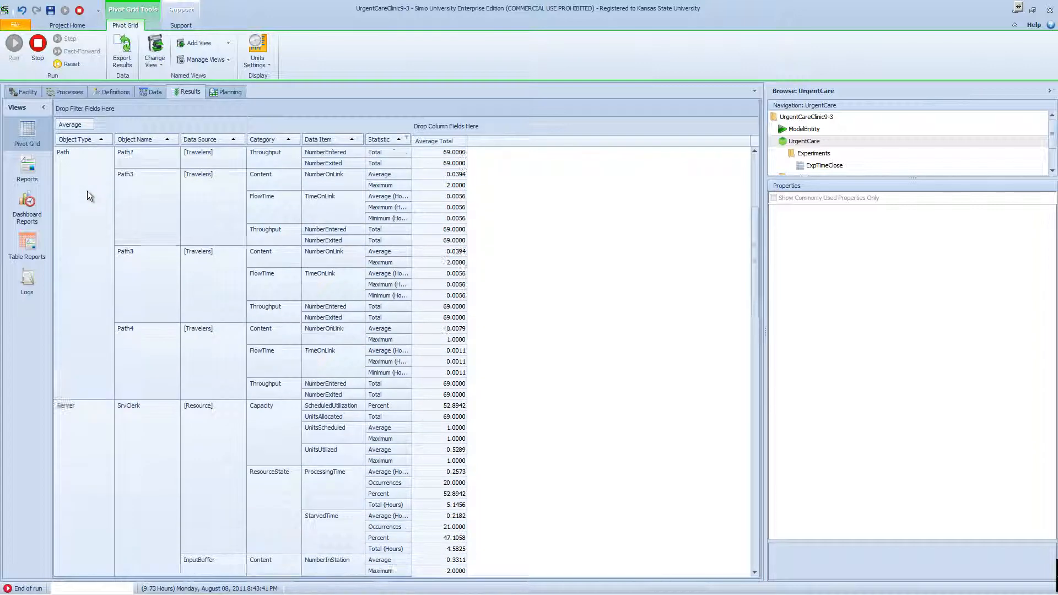
scroll(87, 190, up, 1)
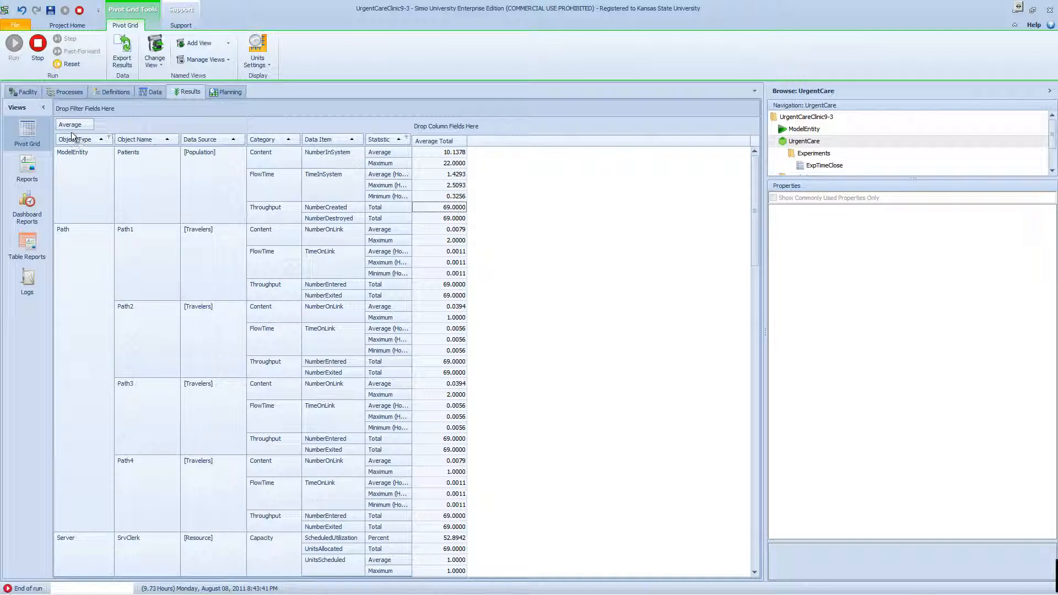
Step: Sort the pivot grid by object type in descending order, widen the Statistic column and select UrgentCare's TimeNow statistics
click(82, 140)
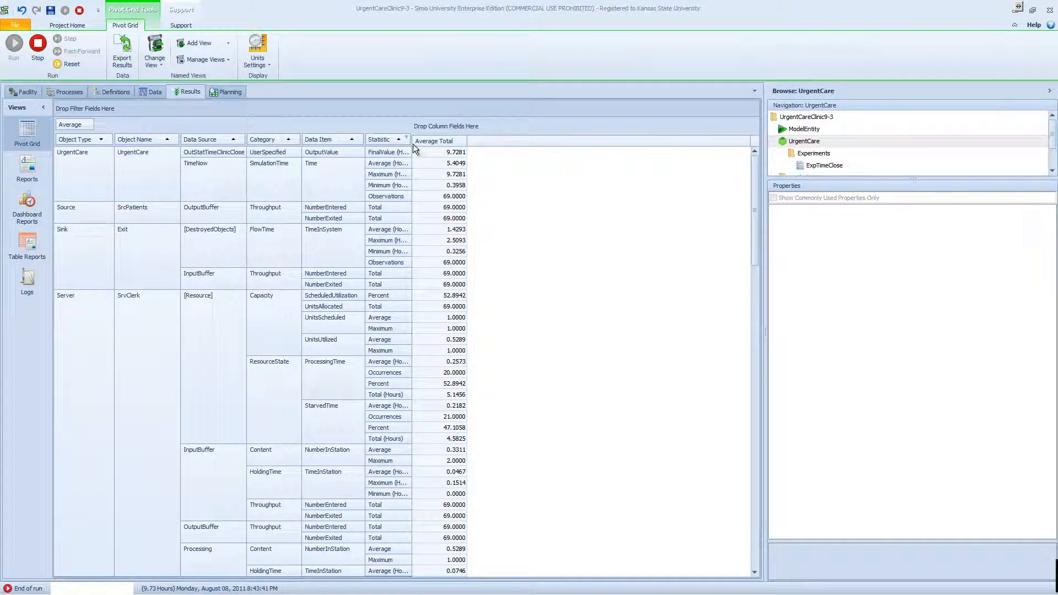
drag(412, 144, 442, 144)
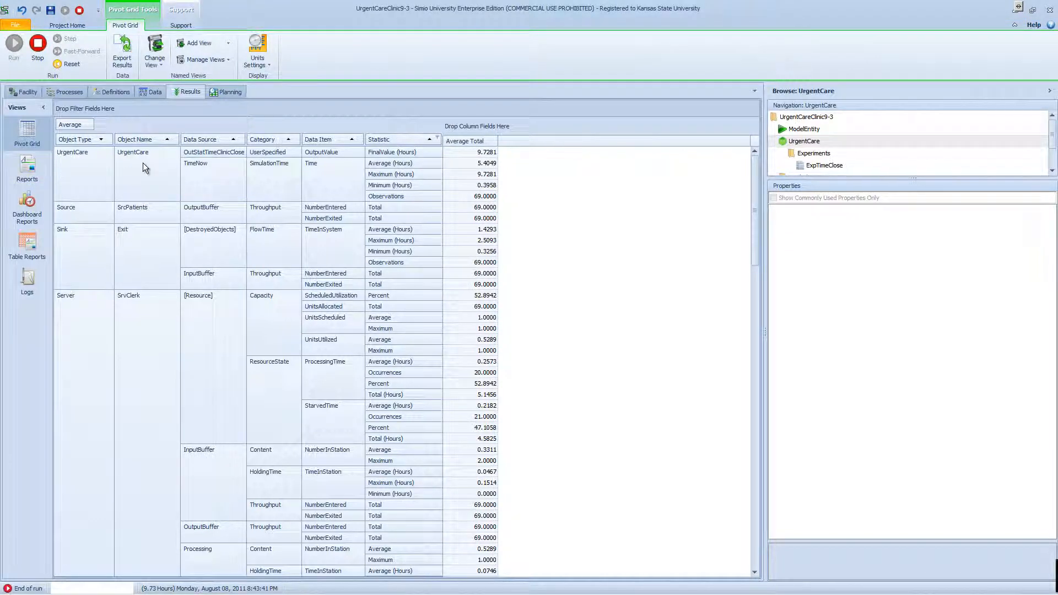
click(205, 163)
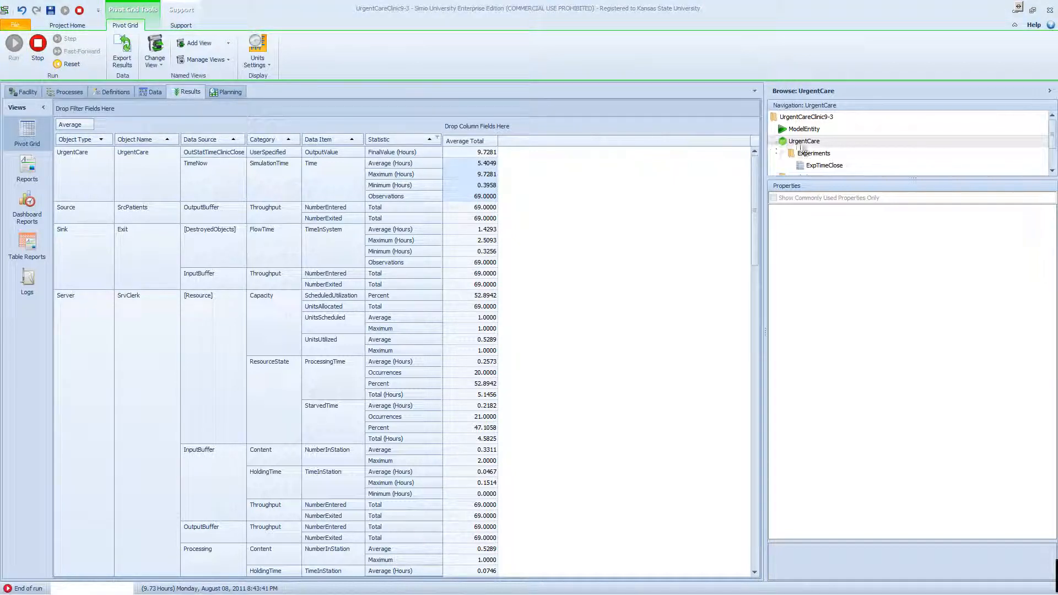
double_click(829, 165)
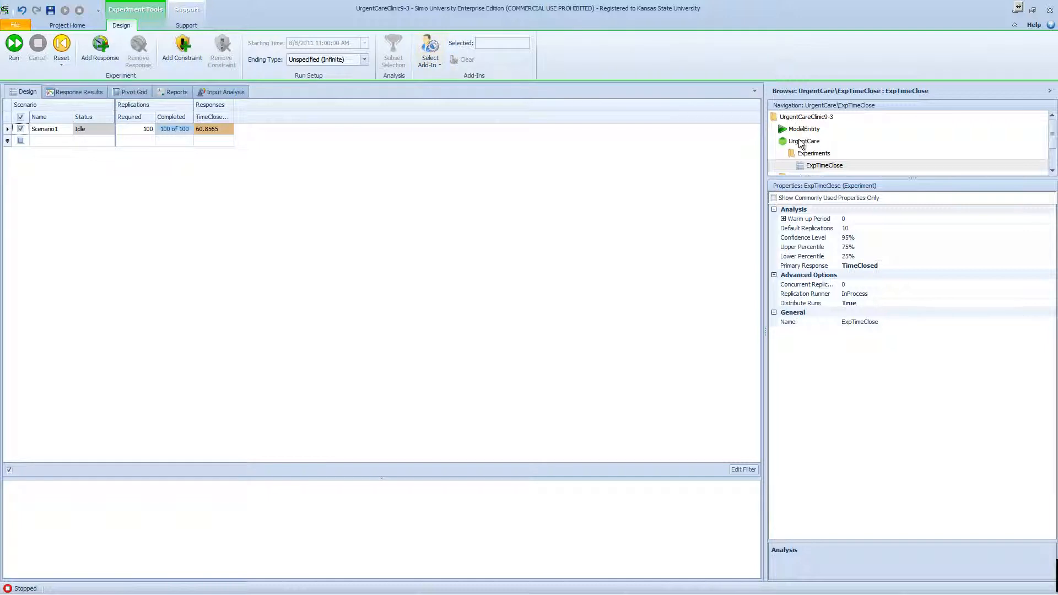
double_click(798, 139)
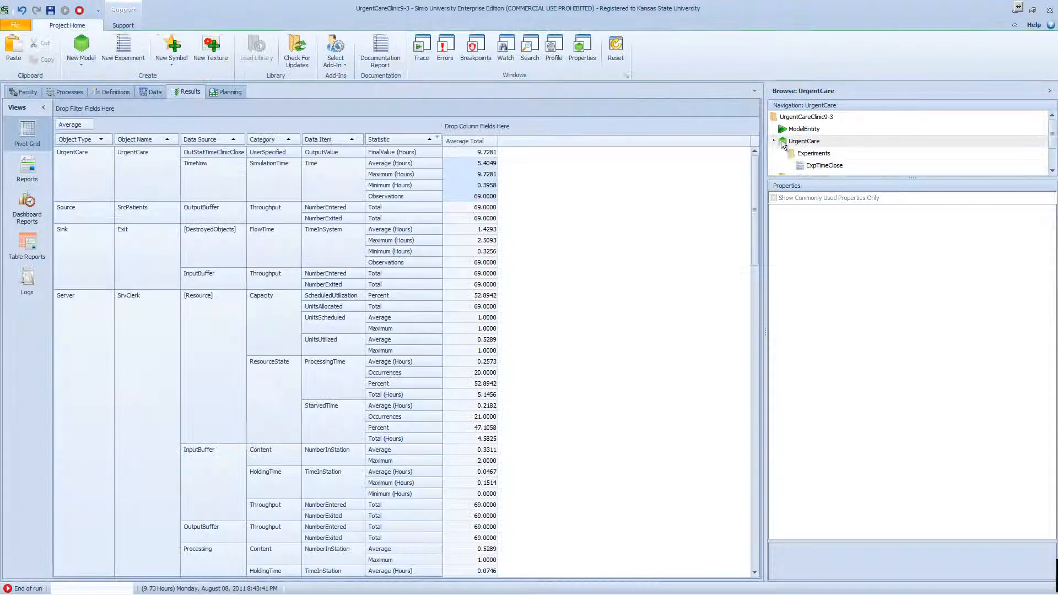
click(25, 92)
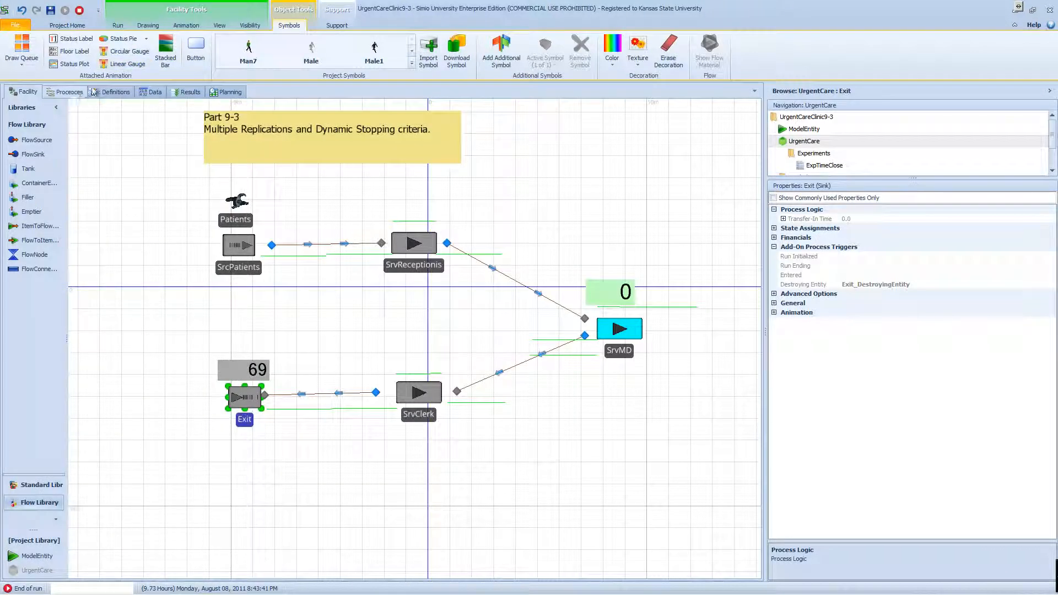
click(185, 92)
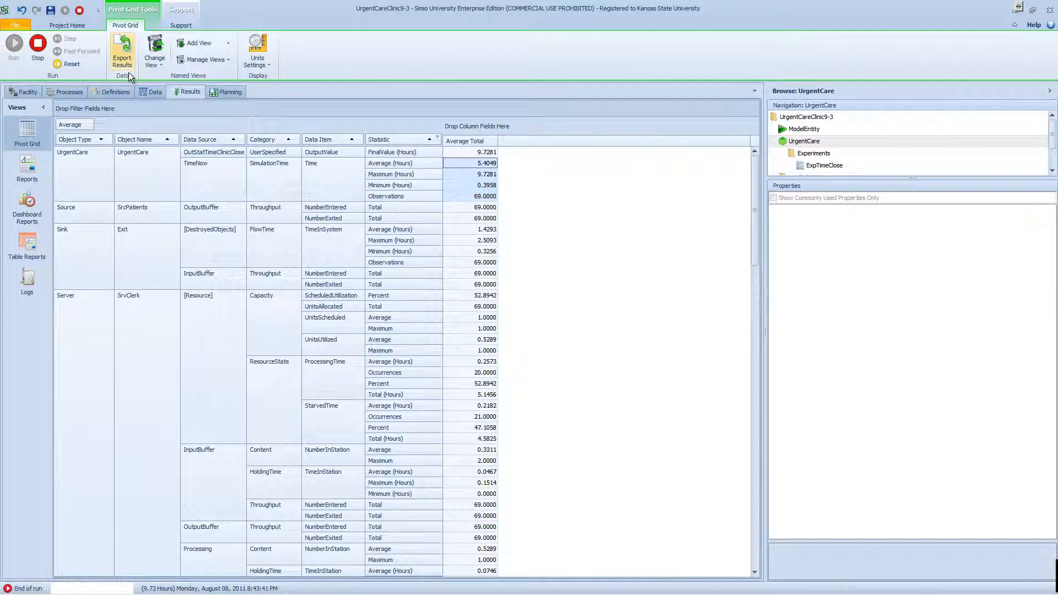
click(26, 92)
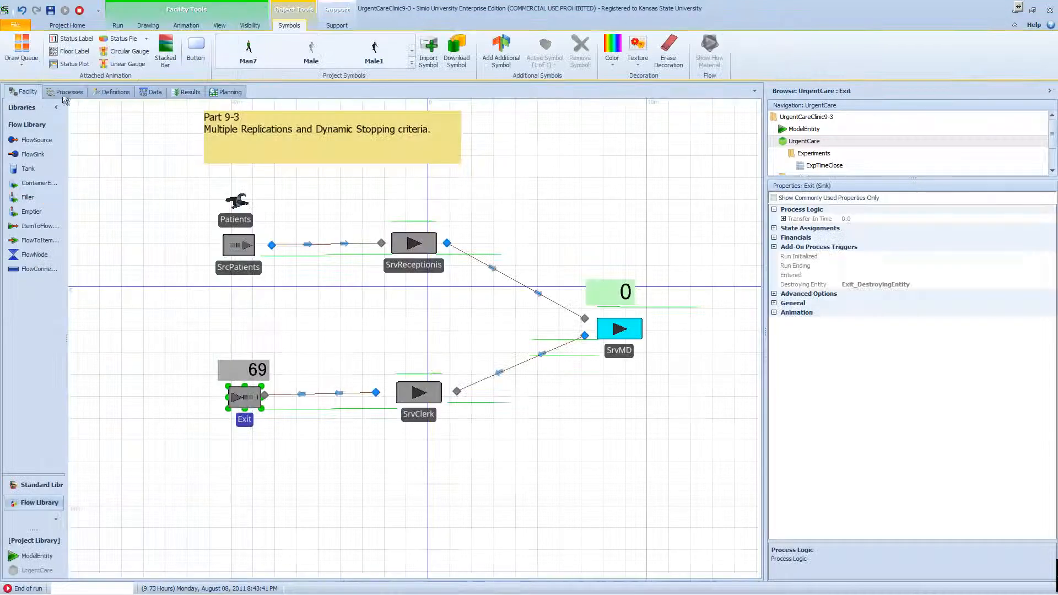
click(114, 27)
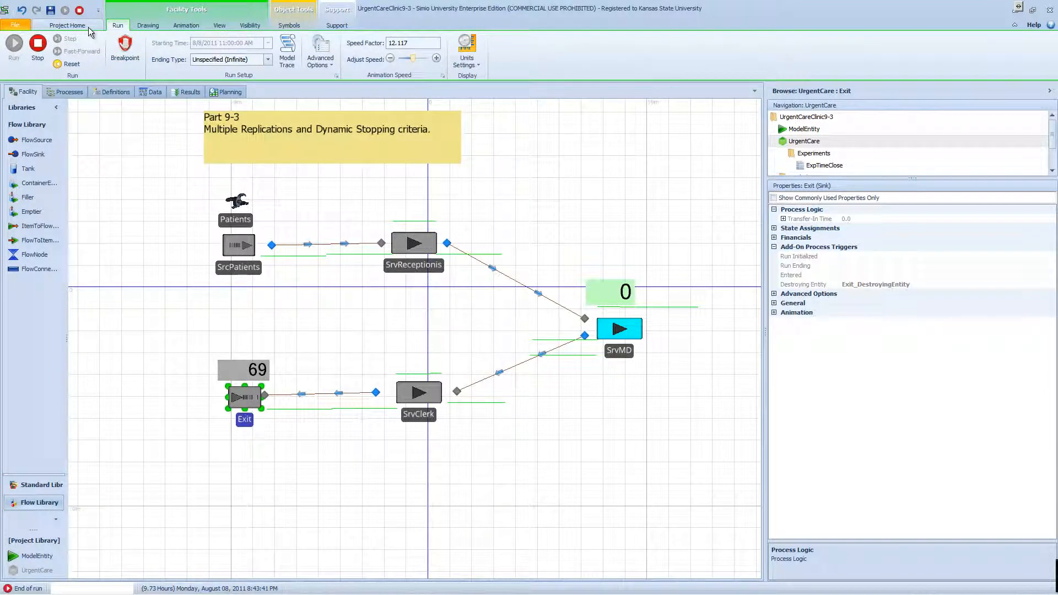
click(93, 27)
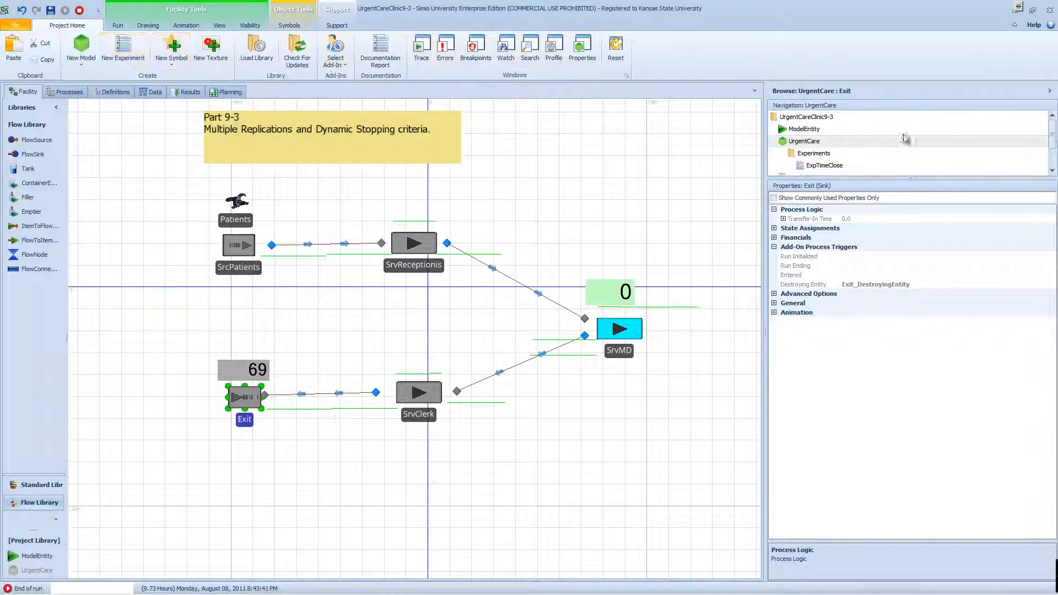
Step: In the ExpTimeClose experiment, widen the TimeClosed response column and display that response's properties
click(835, 167)
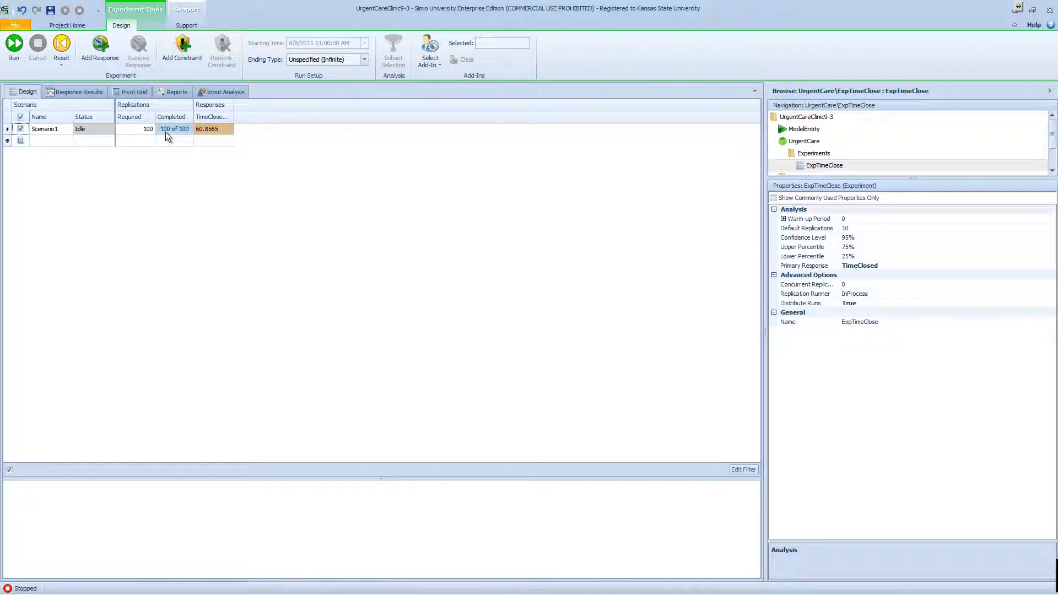
drag(233, 107, 283, 107)
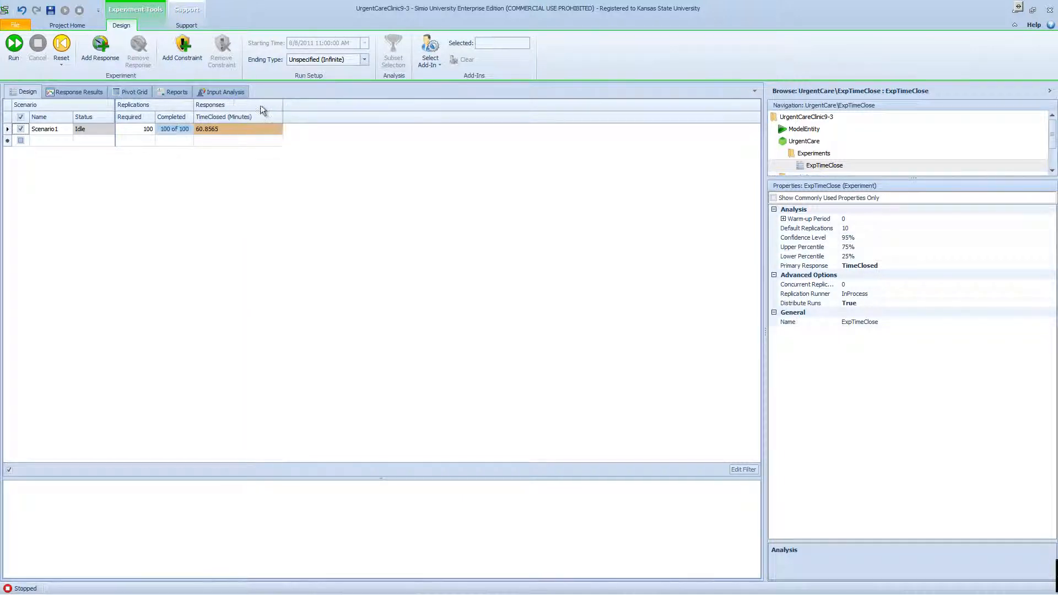
click(227, 130)
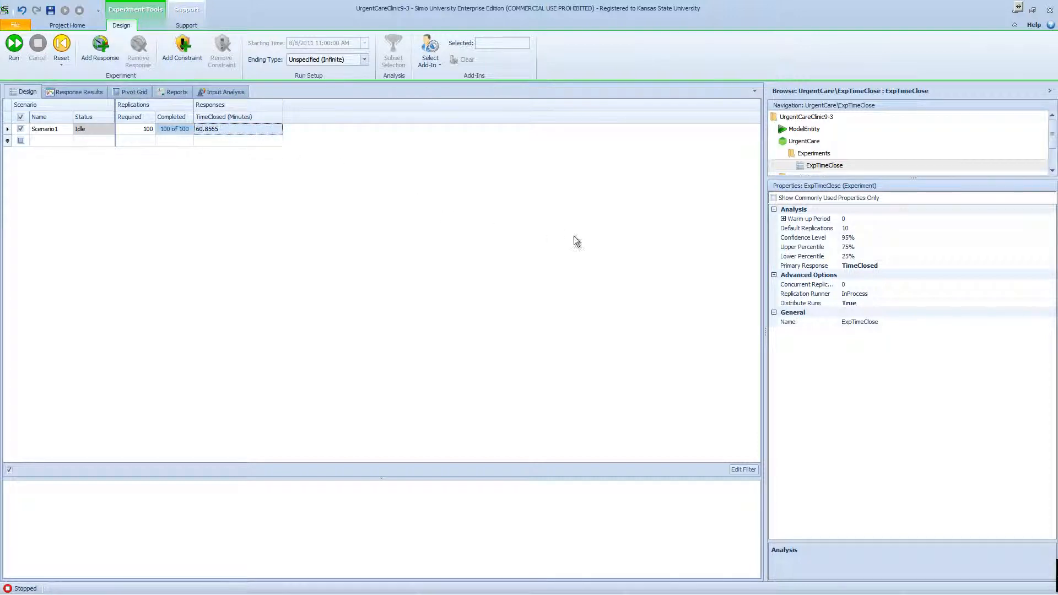
click(249, 113)
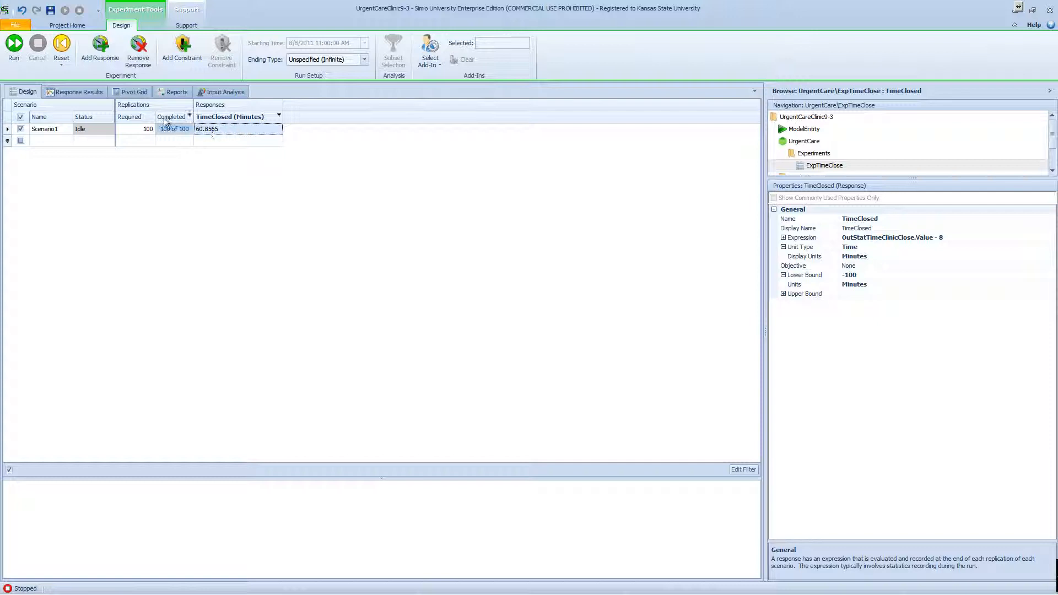
Step: Reset the ExpTimeClose experiment and run Scenario1's 100 replications, cancelling the unfinished run and rerunning it to completion
click(63, 51)
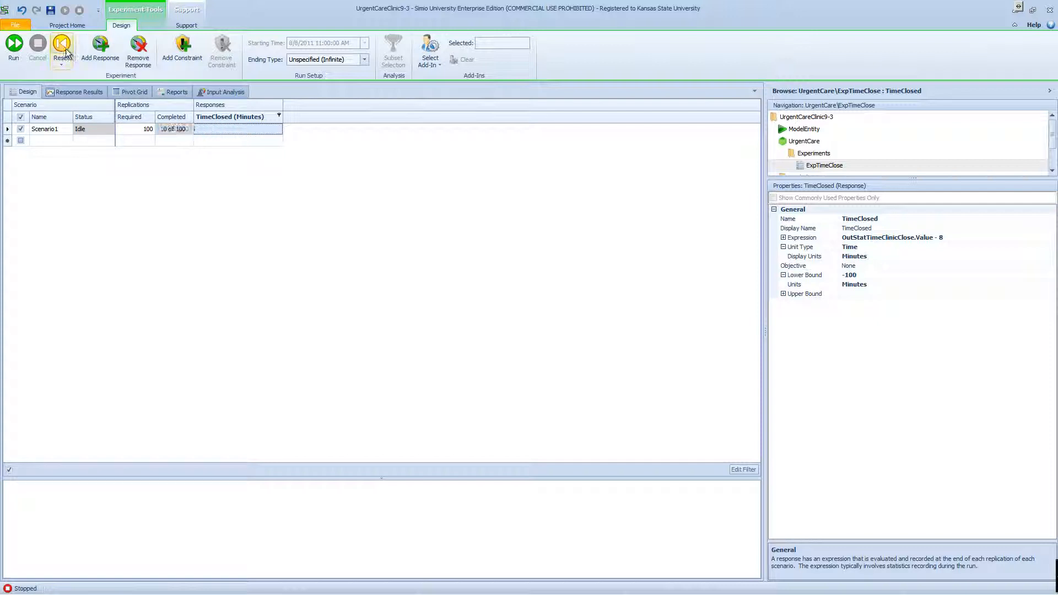
click(22, 45)
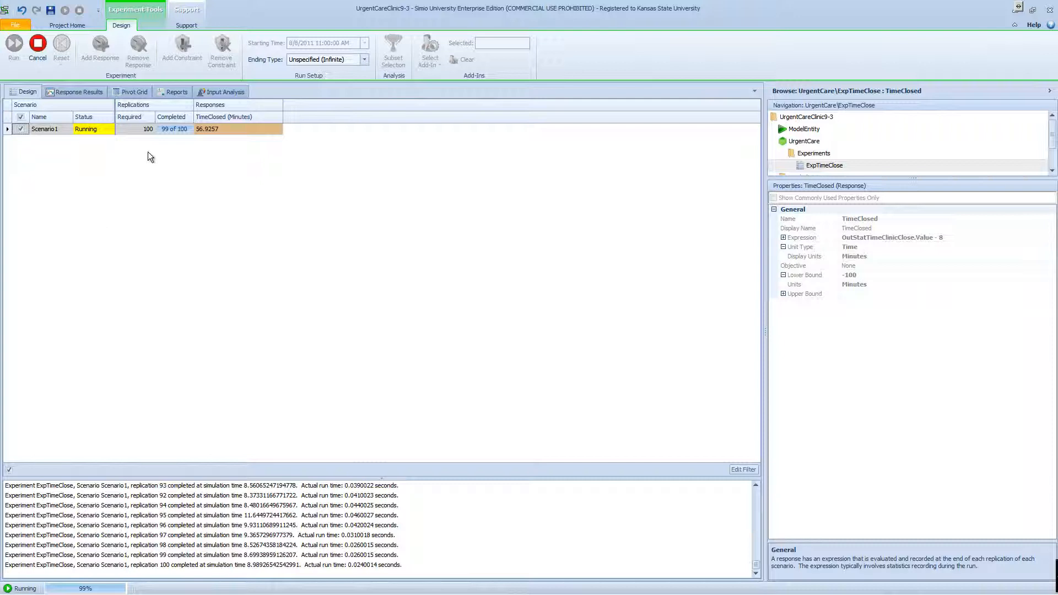
click(223, 197)
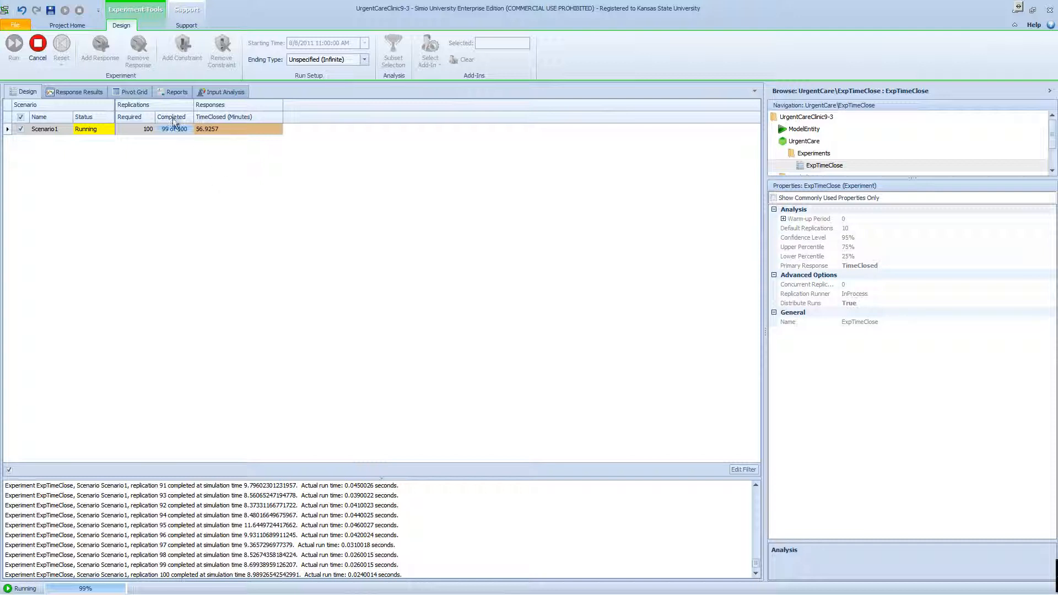
click(38, 49)
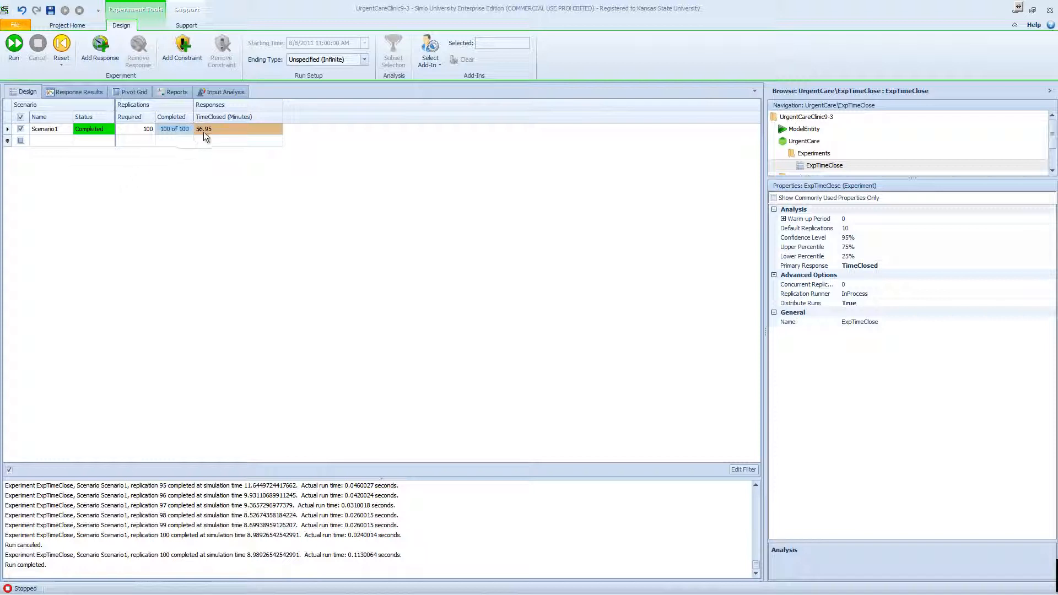
Step: Display the TimeClosed response chart and switch to the Chapter9.pptx presentation in PowerPoint to find the labelled Smore plot on slide 16
click(93, 95)
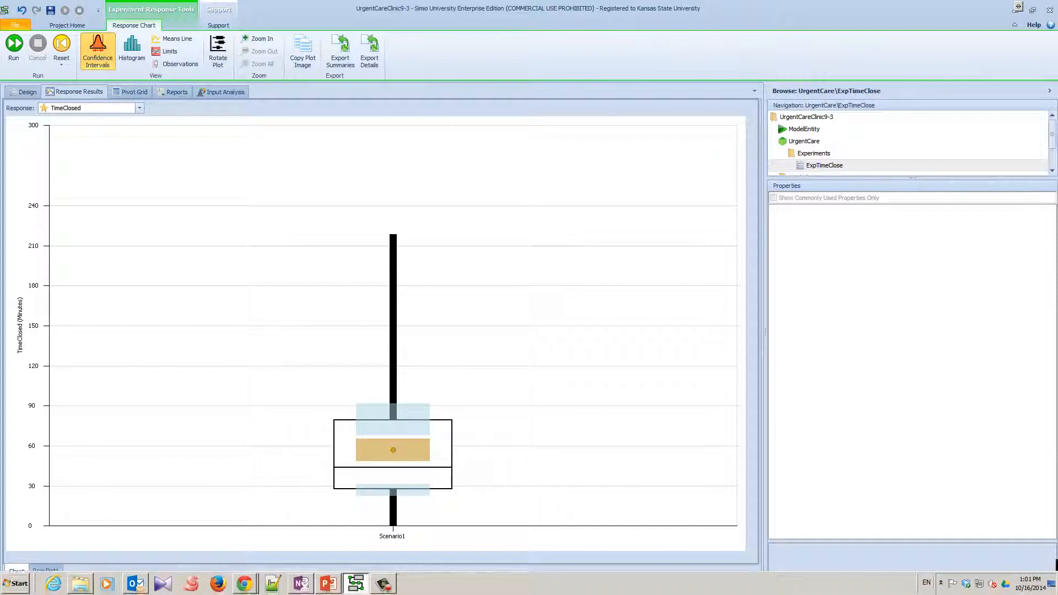
click(328, 583)
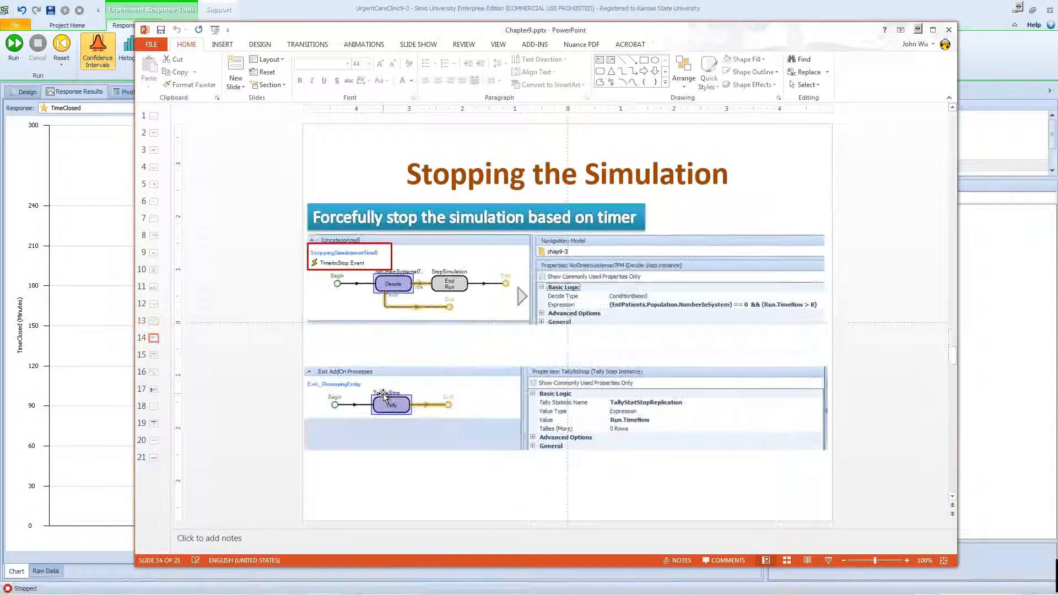
scroll(384, 394, down, 4)
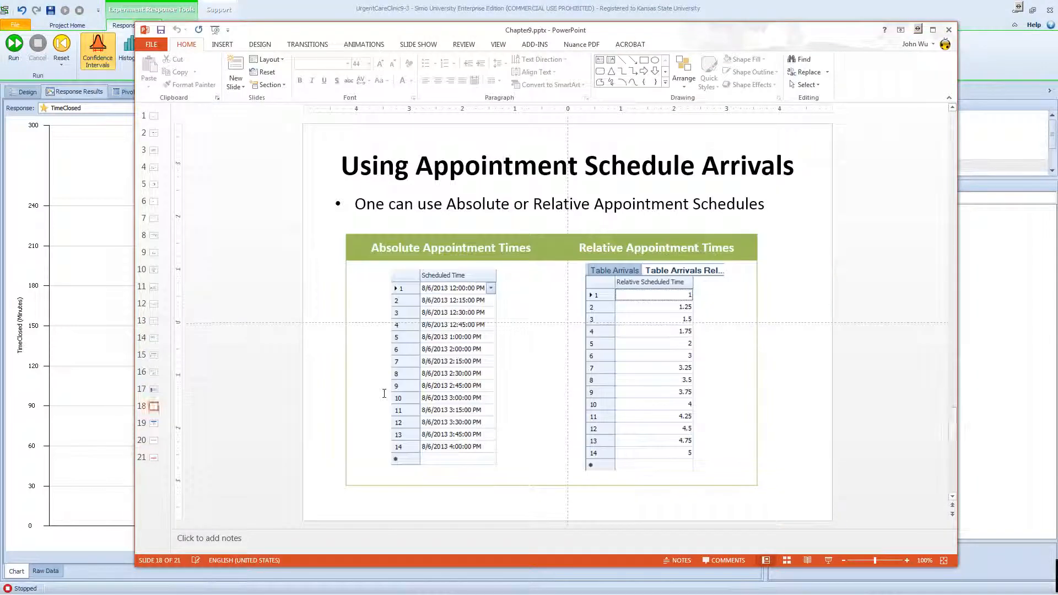
scroll(384, 394, up, 2)
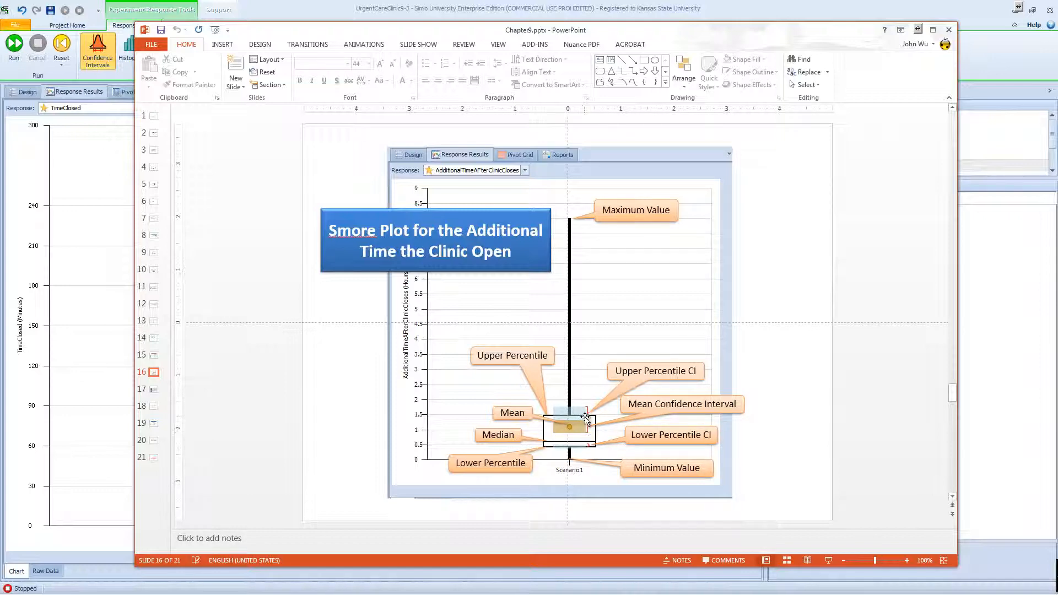
Step: Compare Scenario1's TimeClosed chart in Simio with the labelled Smore plot slide in PowerPoint, alternating between the two
click(118, 399)
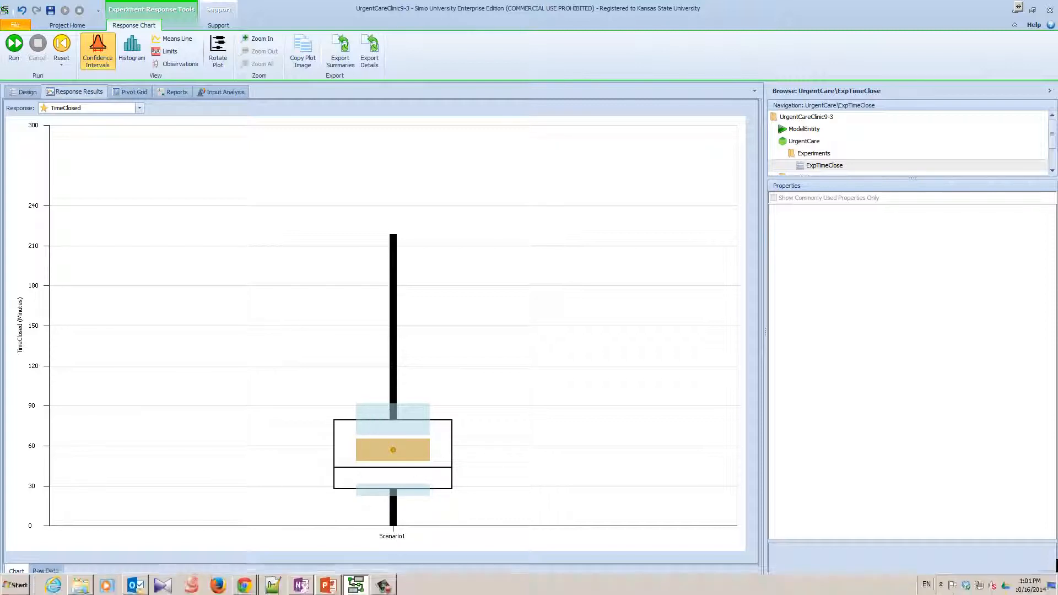
click(328, 585)
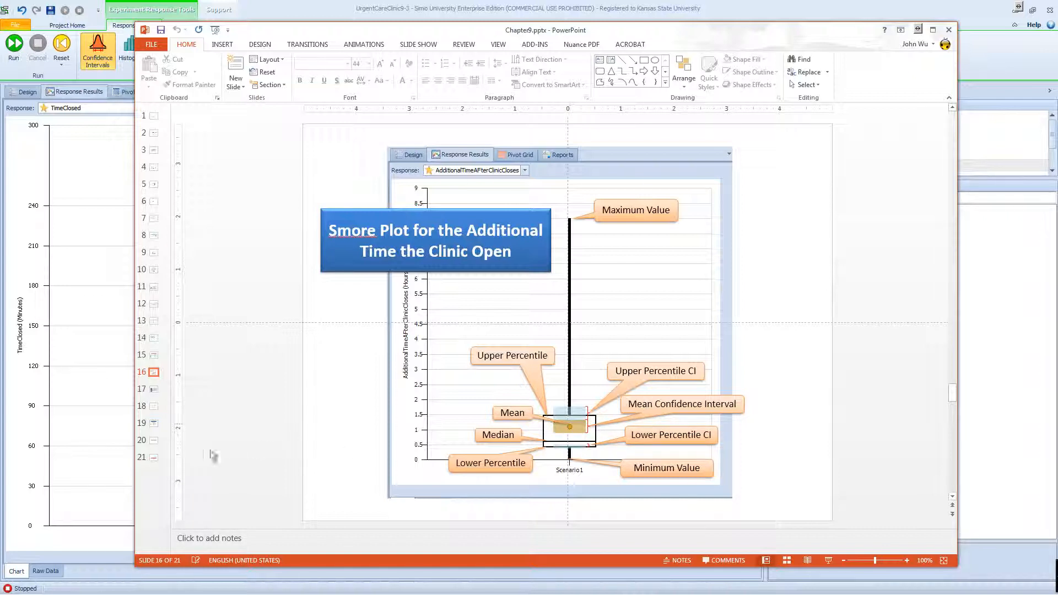
click(112, 460)
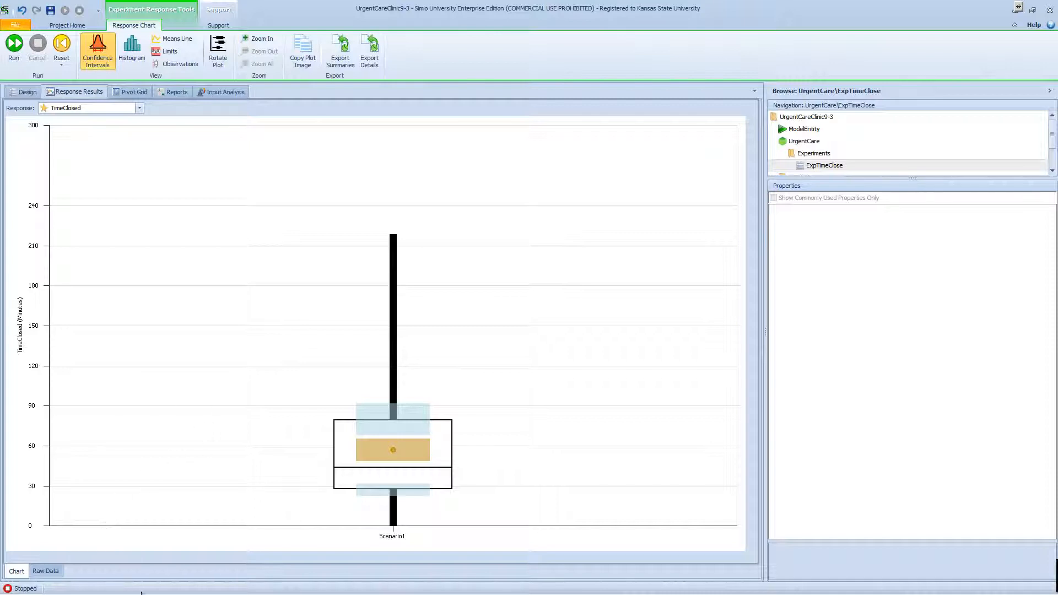
click(326, 583)
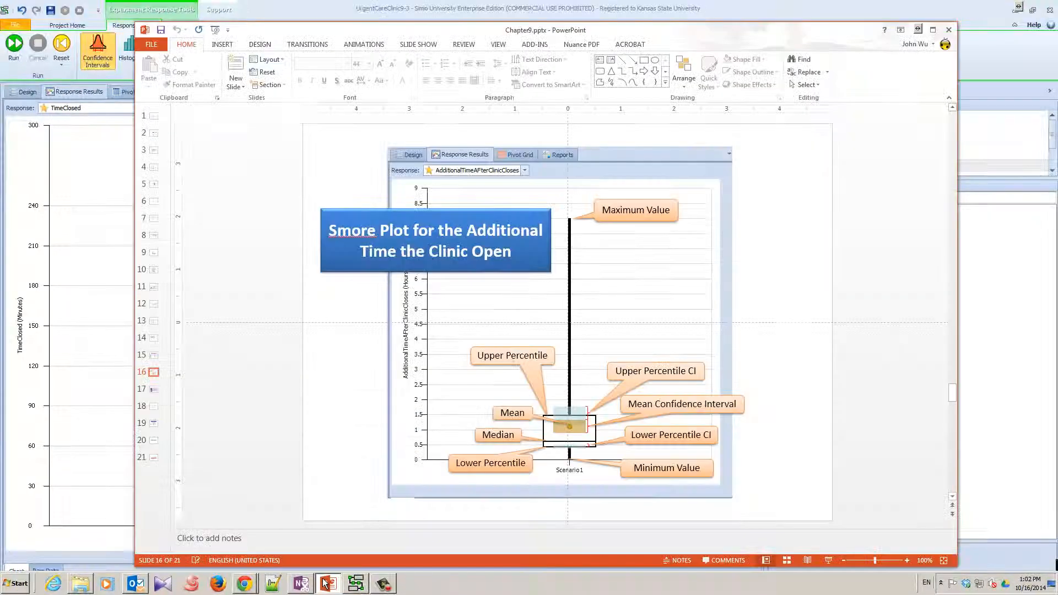